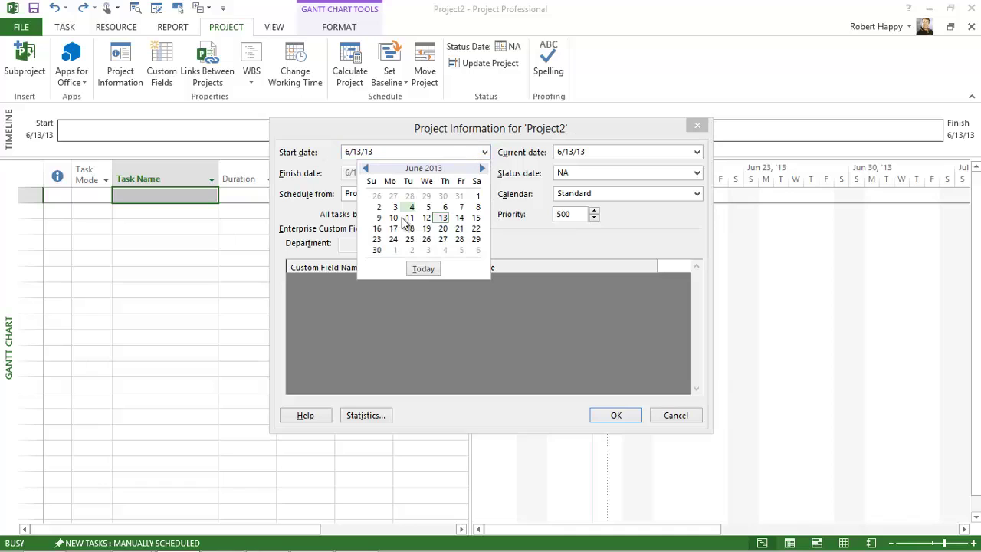
Set the project to start 6/17/13, schedule from Project Start Date and use Training One Calendar, then view the project statistics.
click(389, 229)
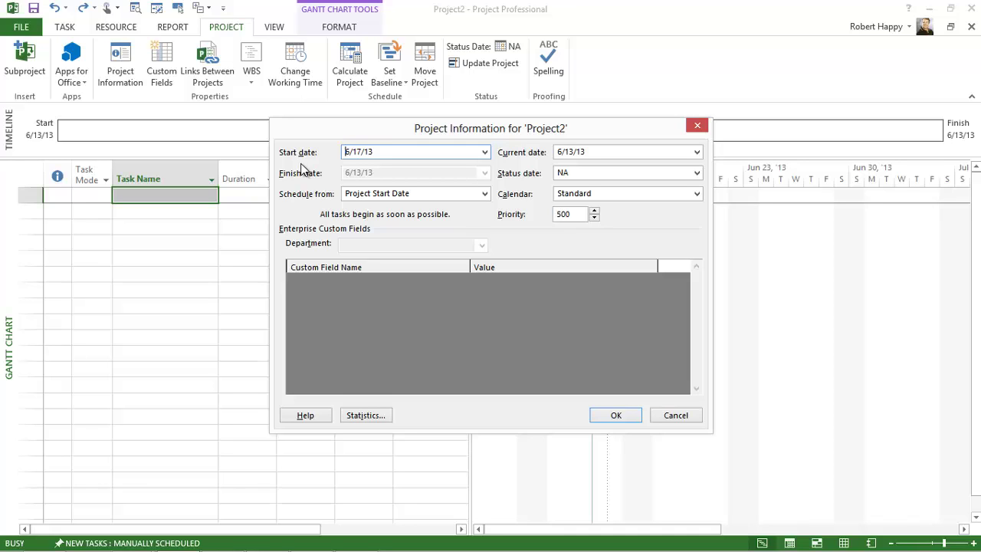
click(484, 195)
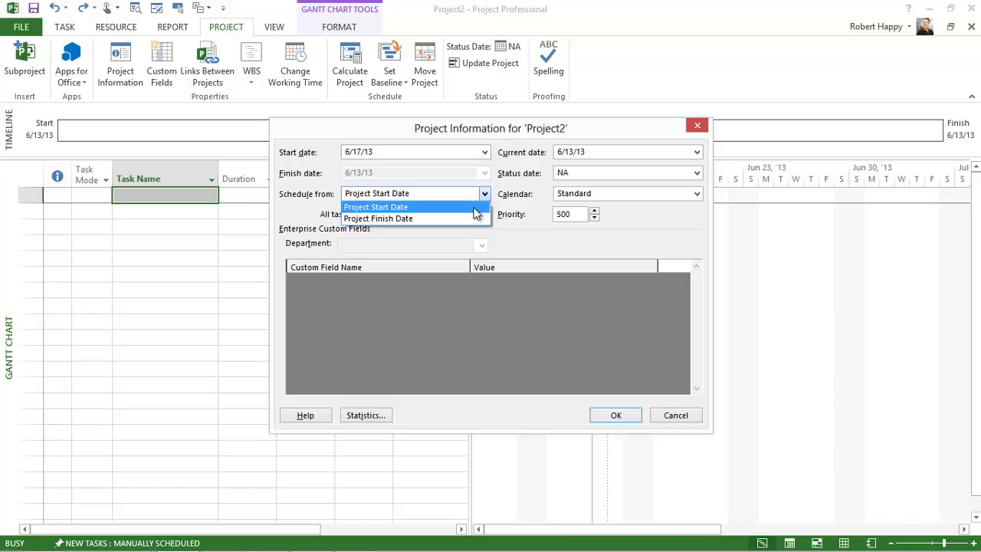
click(474, 207)
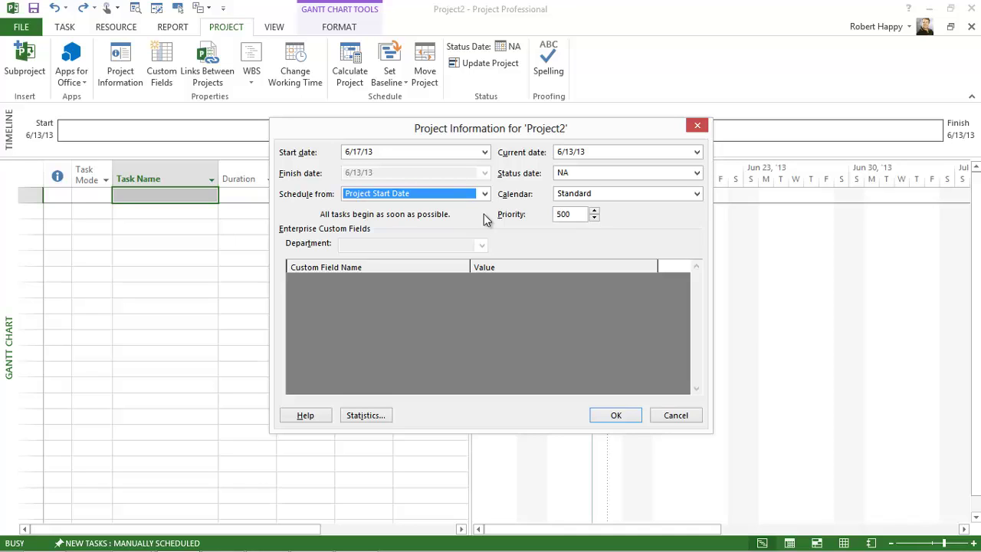
click(697, 194)
click(617, 241)
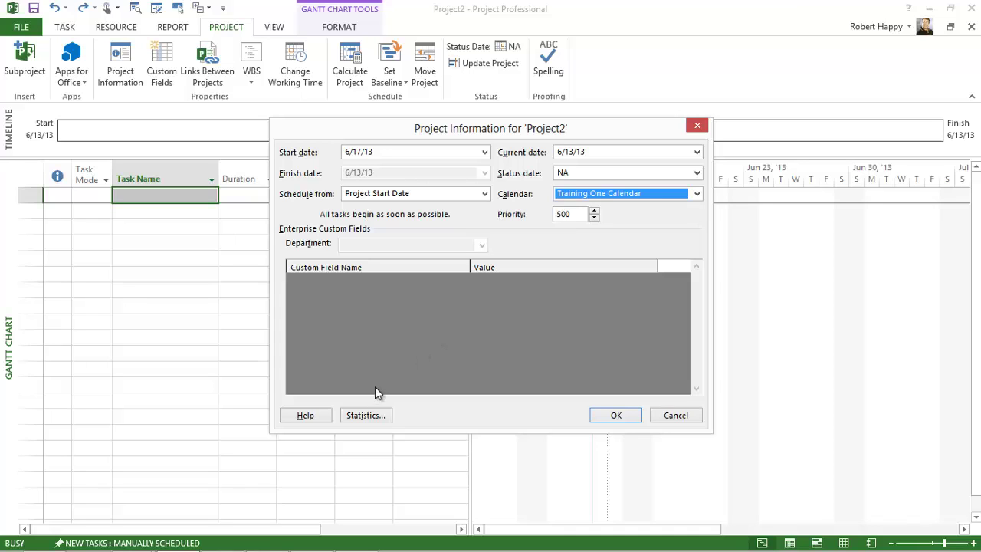
click(366, 414)
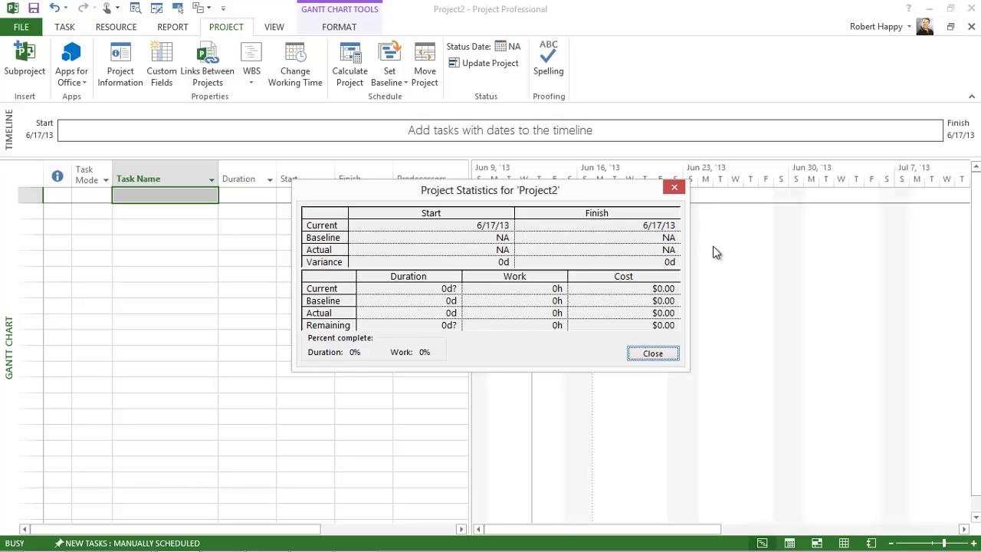
click(652, 355)
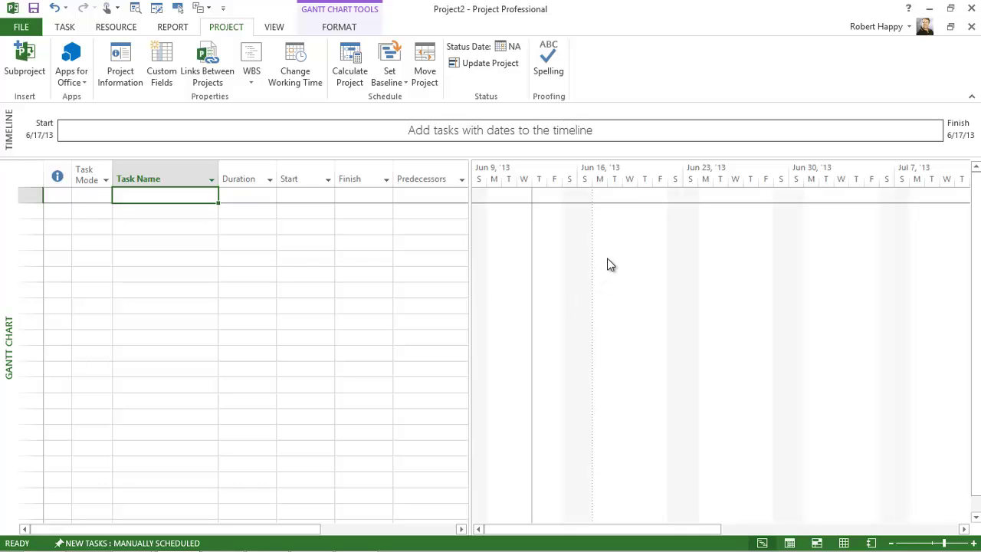
Review the Gantt chart gridline settings for the Current Date and Project Start lines.
click(341, 31)
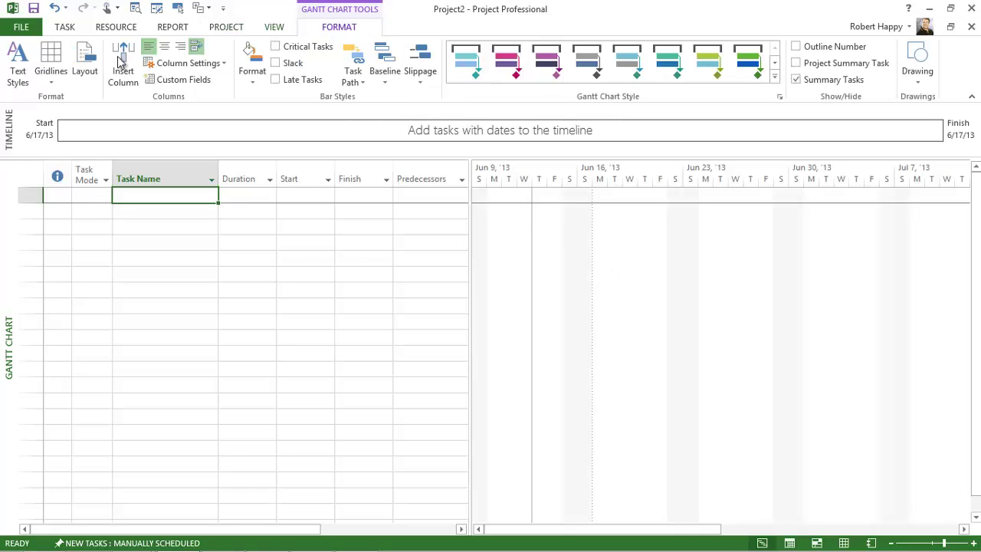
click(47, 55)
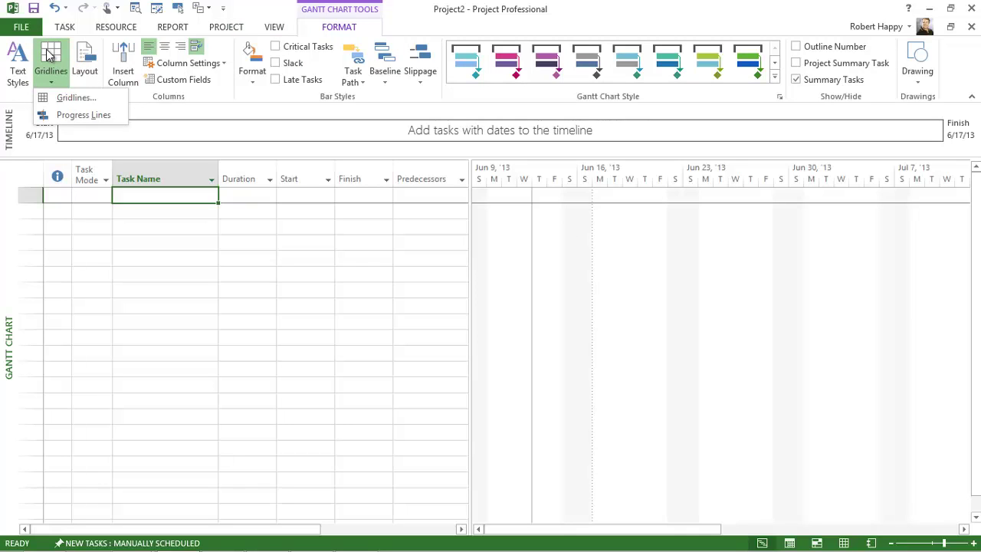
click(67, 98)
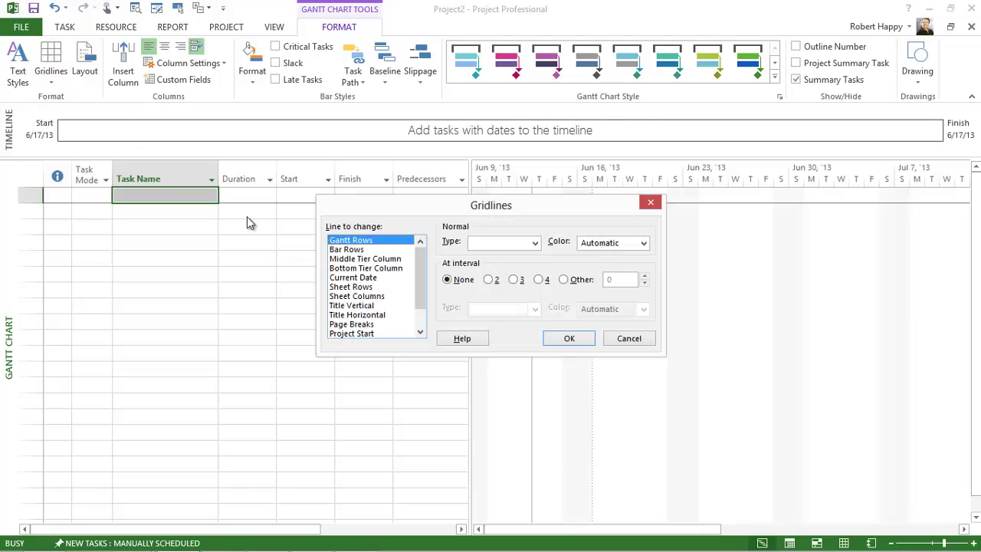
click(361, 279)
click(360, 335)
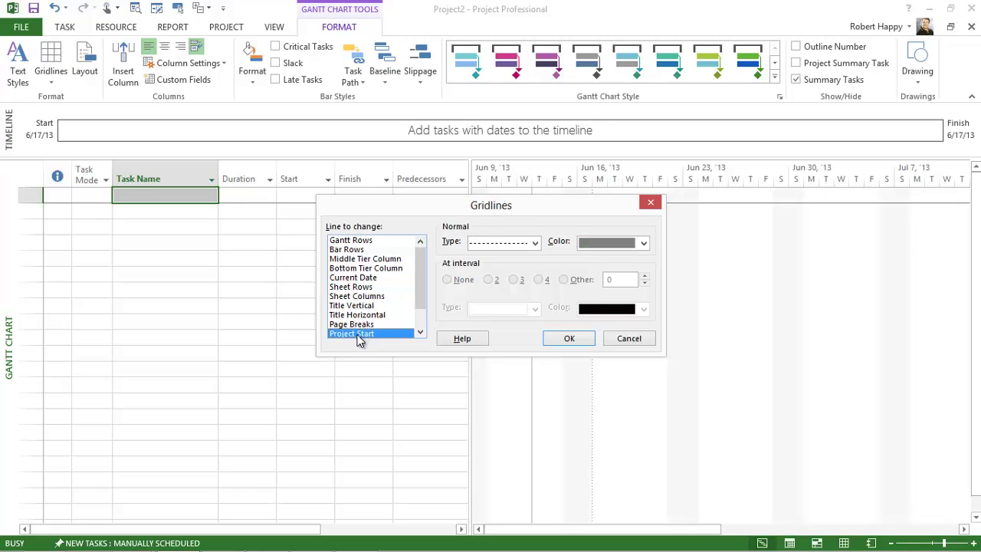
click(629, 339)
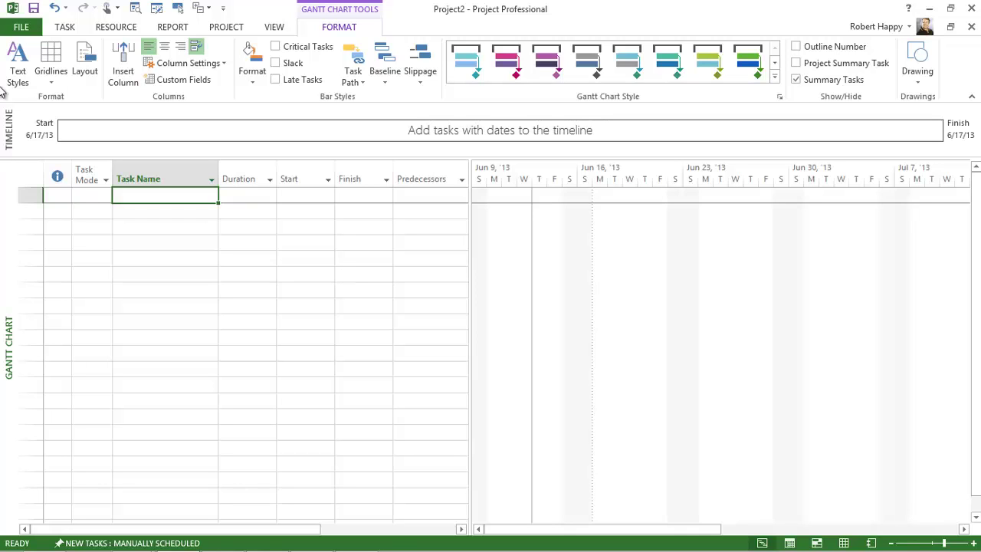
Save the project as Class One Project in the computer's Templates folder.
click(30, 25)
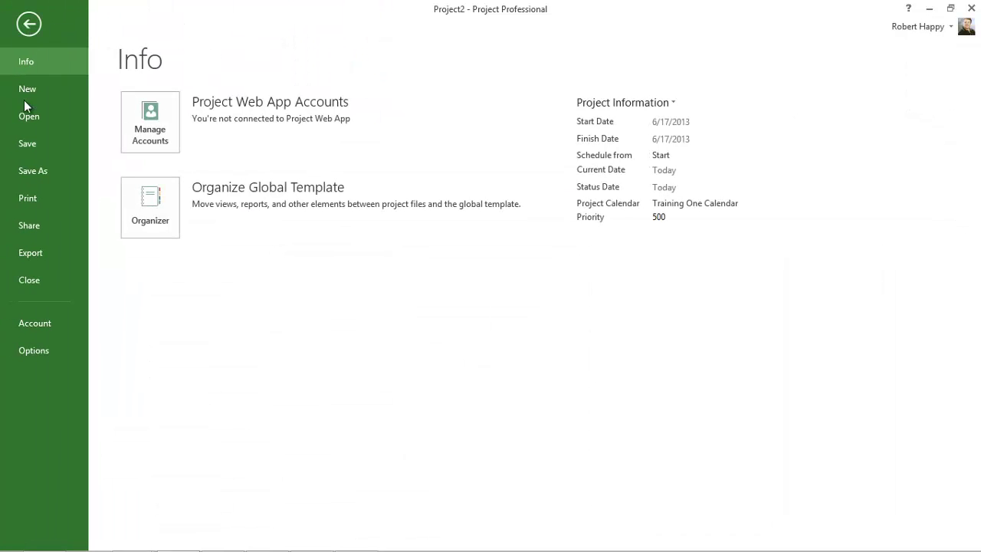
click(33, 172)
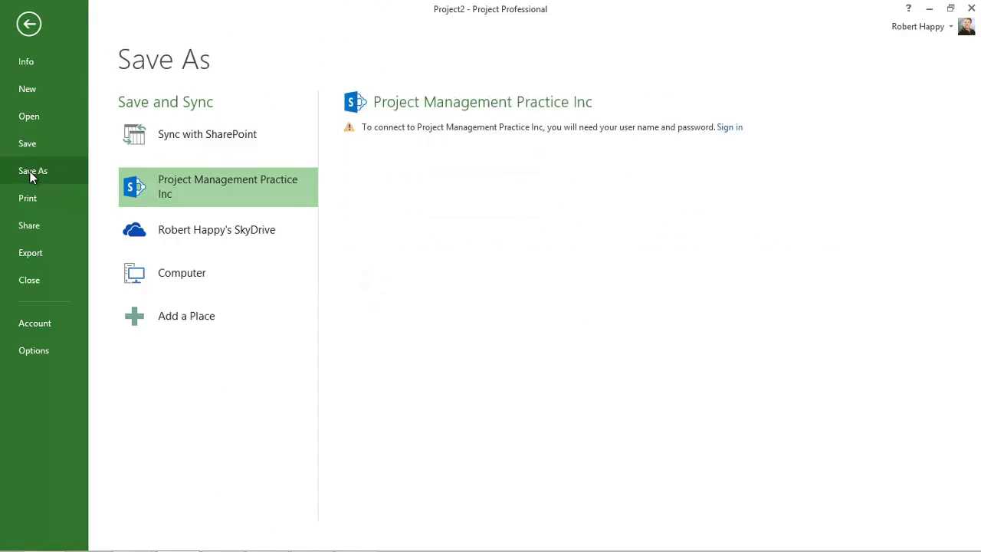
click(150, 281)
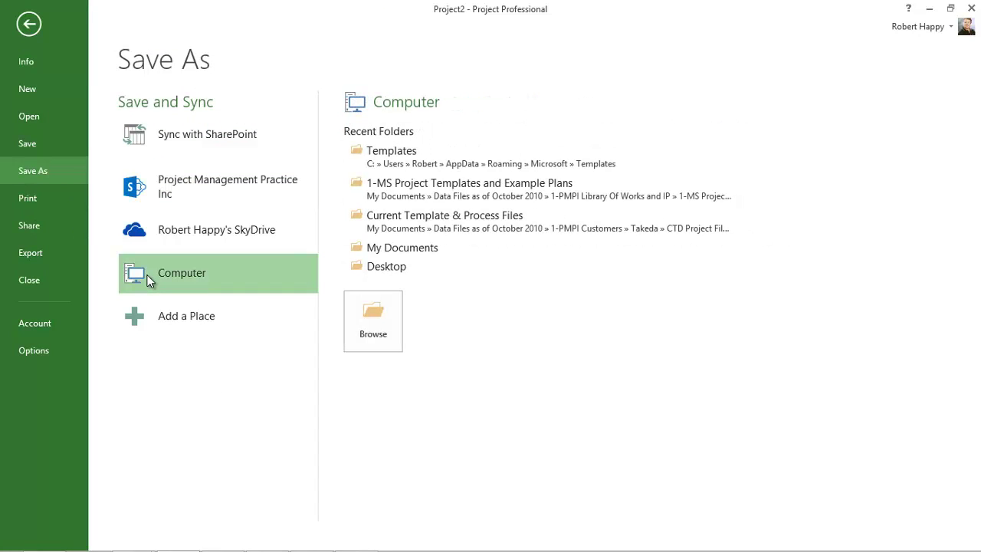
click(411, 161)
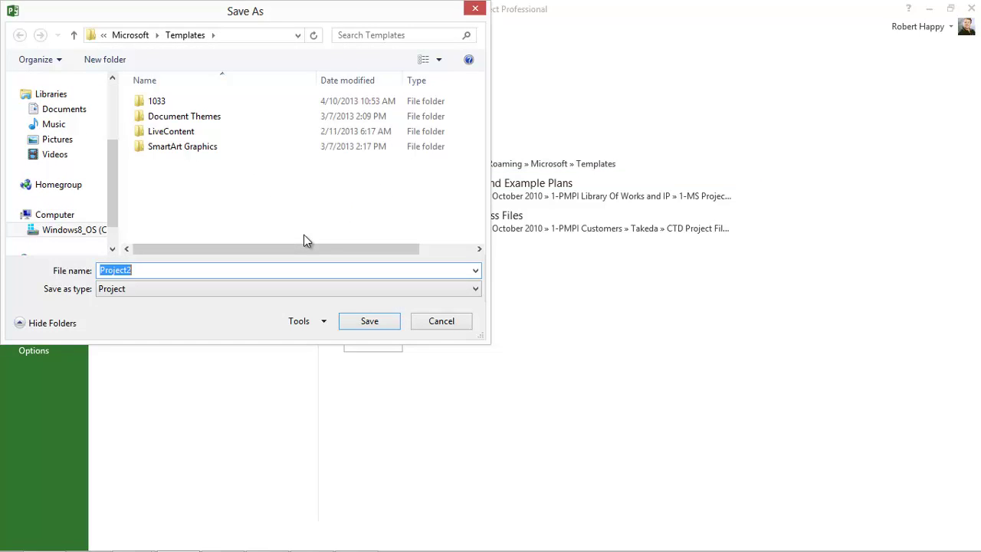
text(Class One Project)
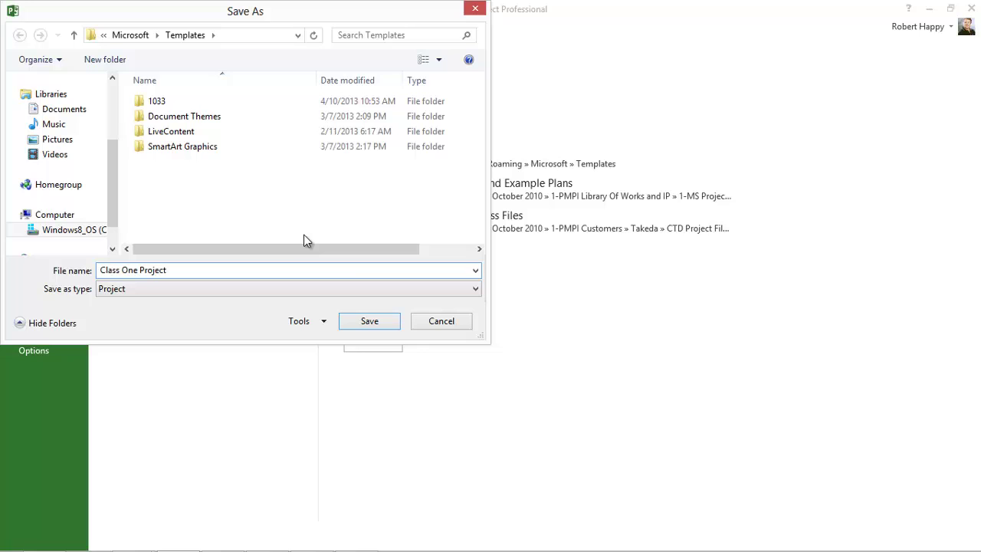
click(365, 321)
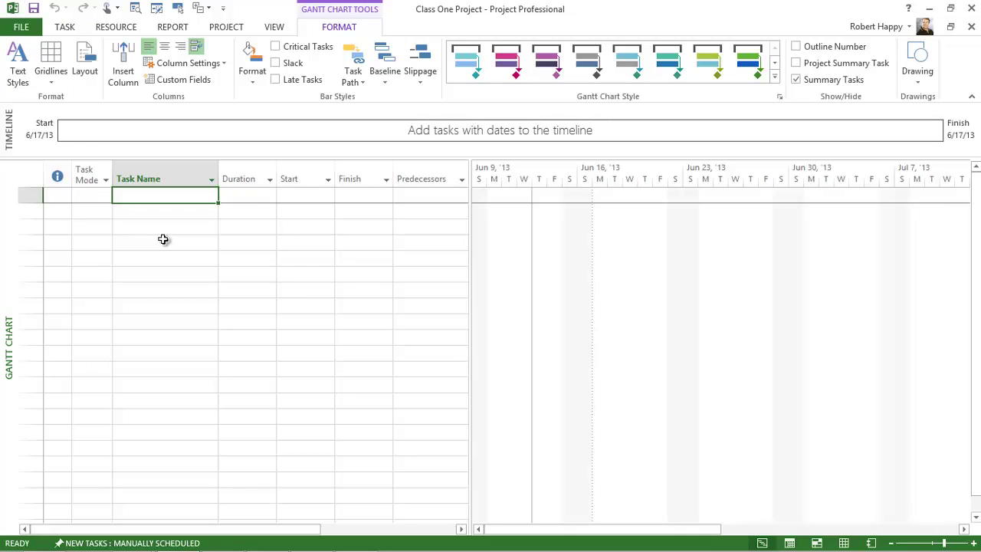
Review the account page with the user information, Office theme and connected services, and return to the Gantt chart.
click(16, 28)
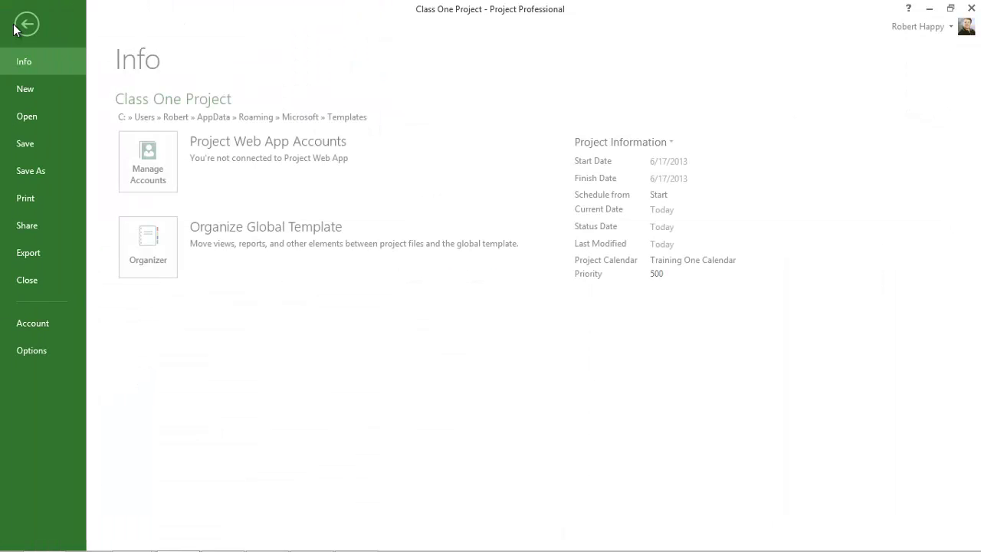
click(31, 327)
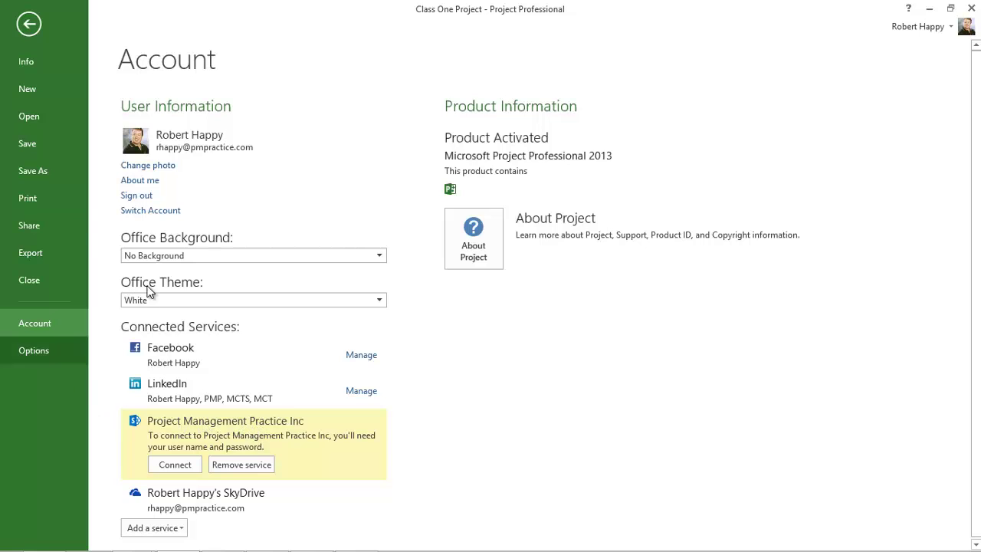
click(29, 25)
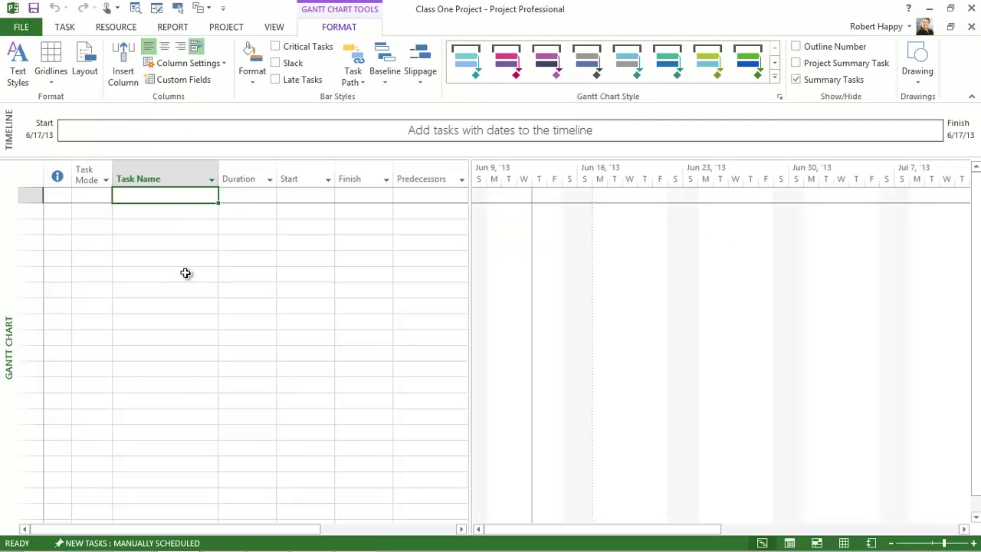
Check the start date, scheduling direction and calendar in the project's information dialog.
click(226, 27)
click(117, 59)
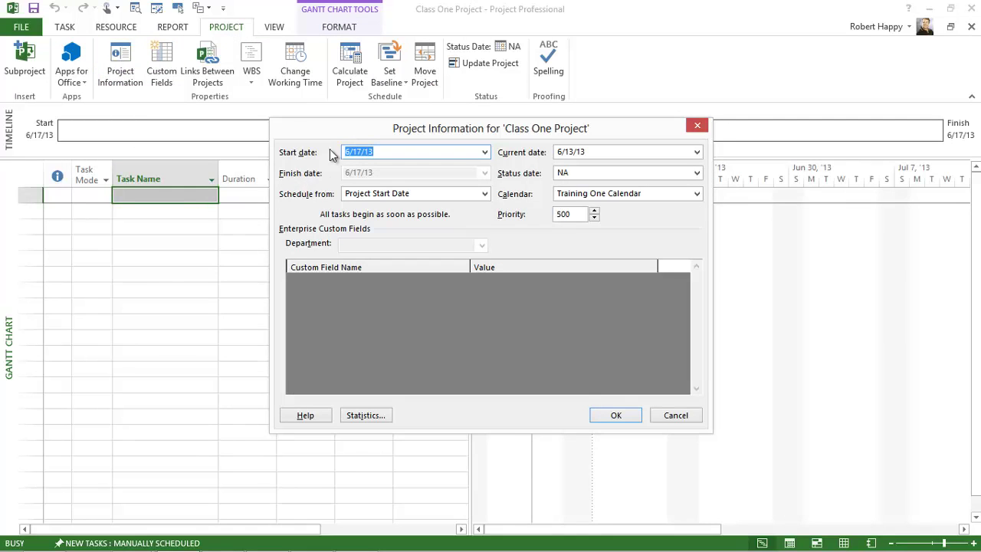
click(613, 415)
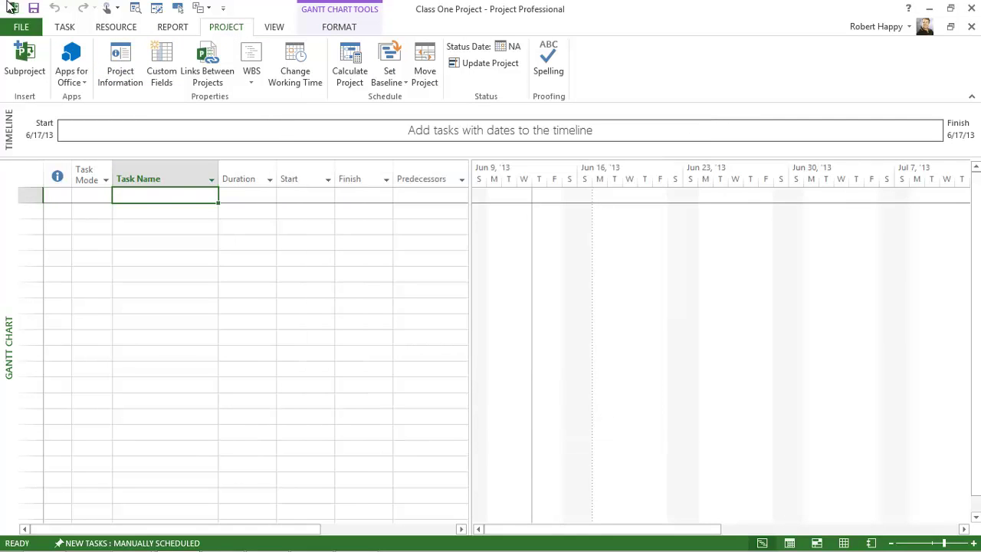
Select 6/17/2013 as the start date on the file's Info page and recheck the Project Information dialog.
click(23, 27)
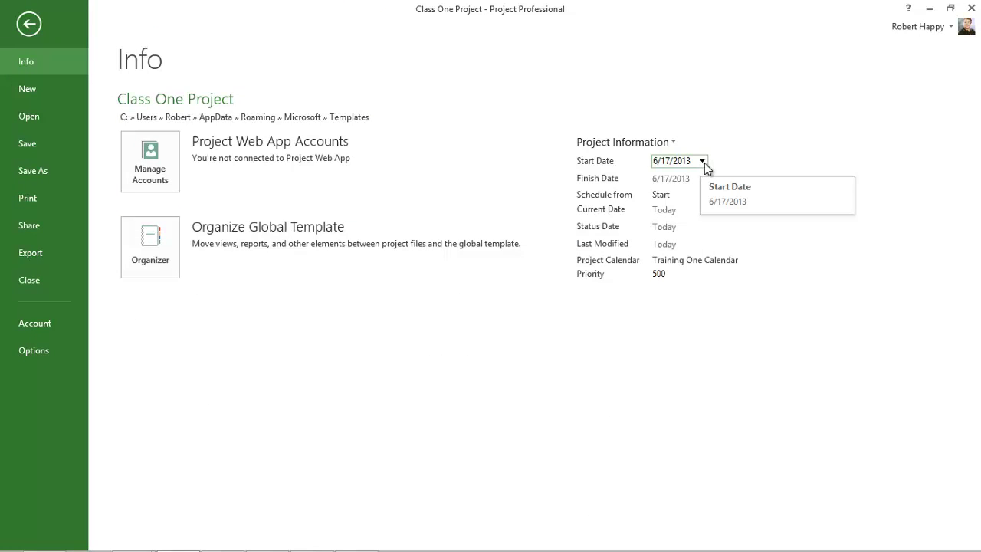
click(702, 161)
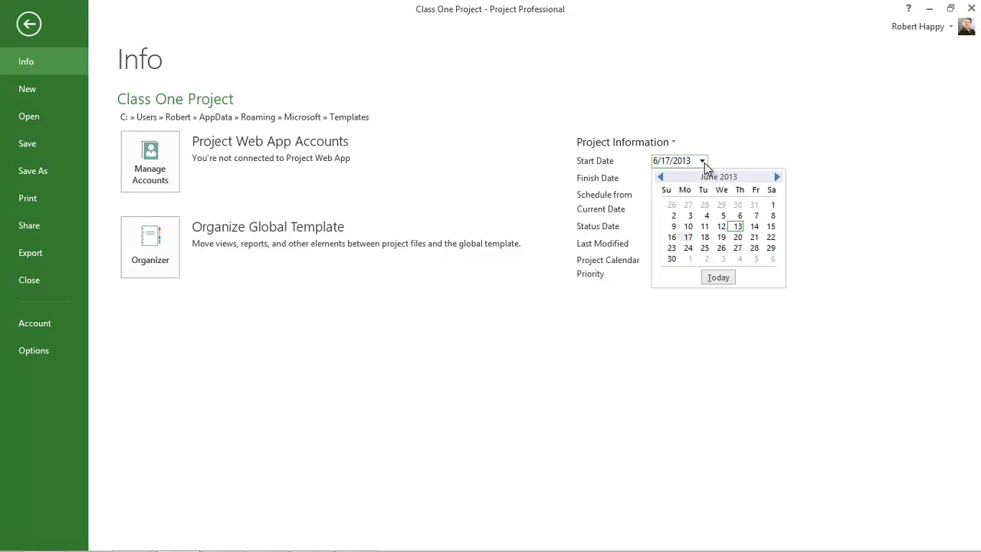
click(688, 237)
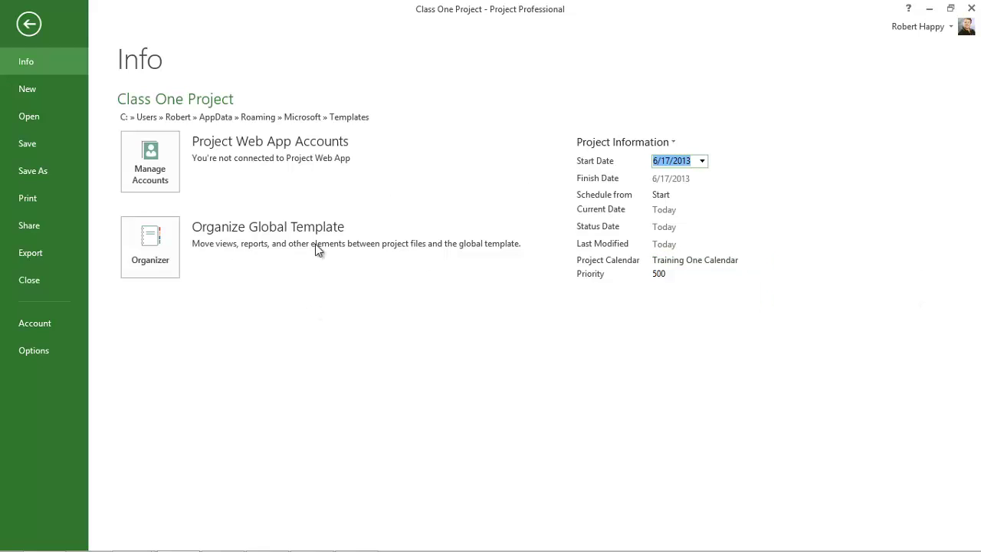
click(34, 25)
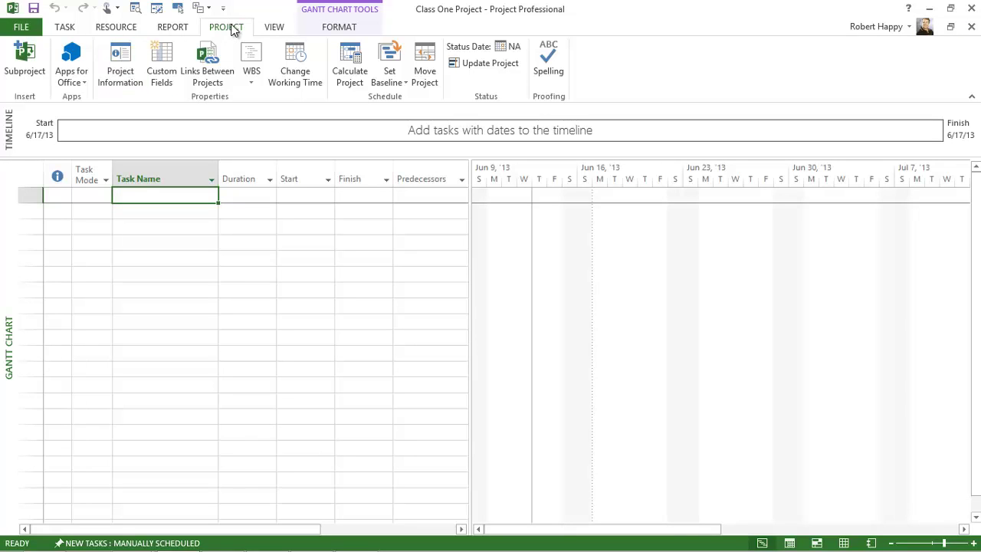
click(123, 65)
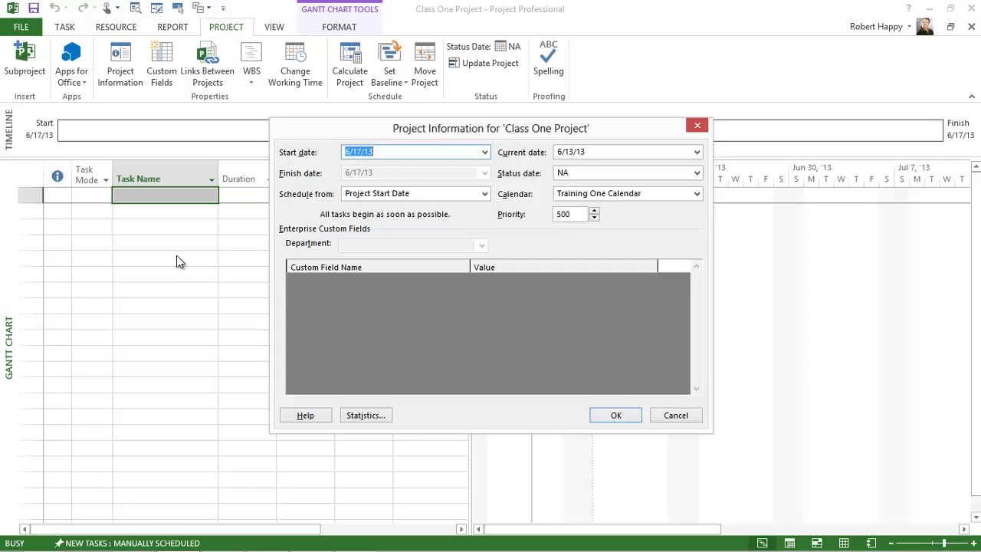
click(623, 419)
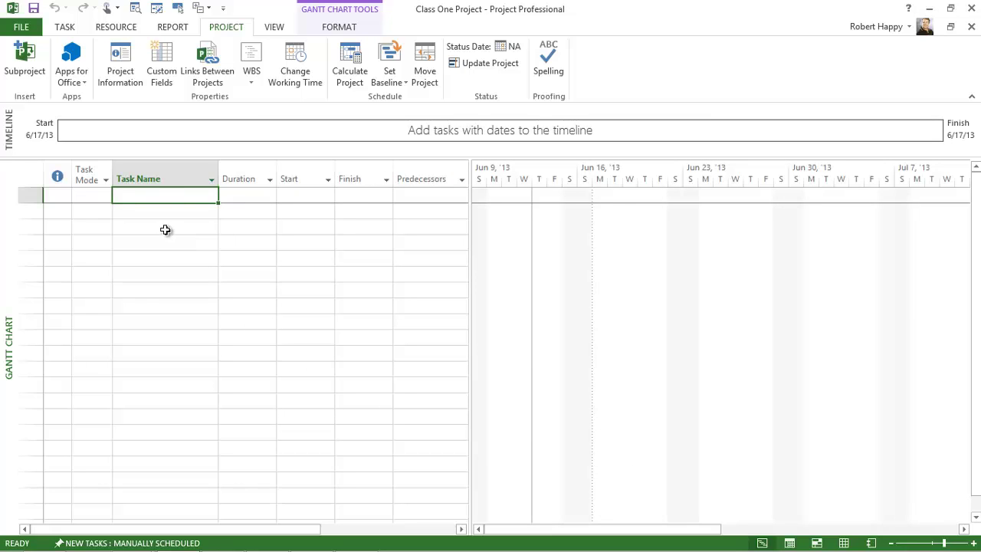